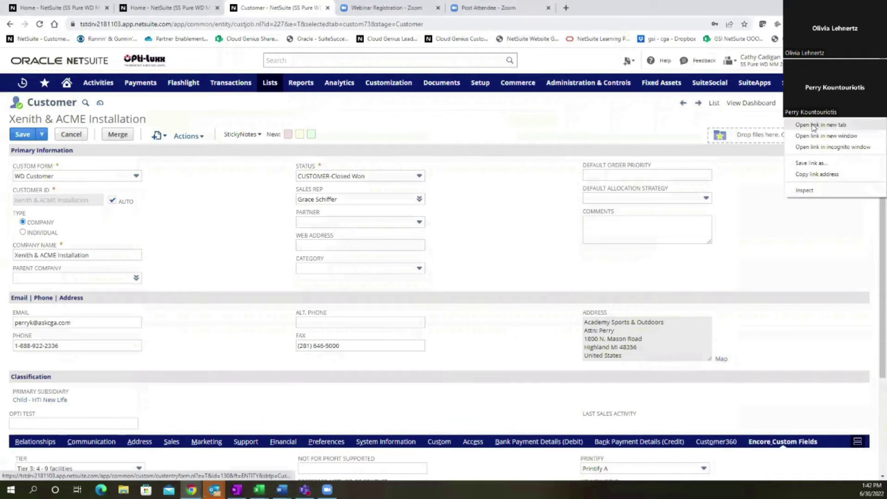
Open the WD Customer entry-form customization in a new tab, keeping the customer record open
left_click(813, 126)
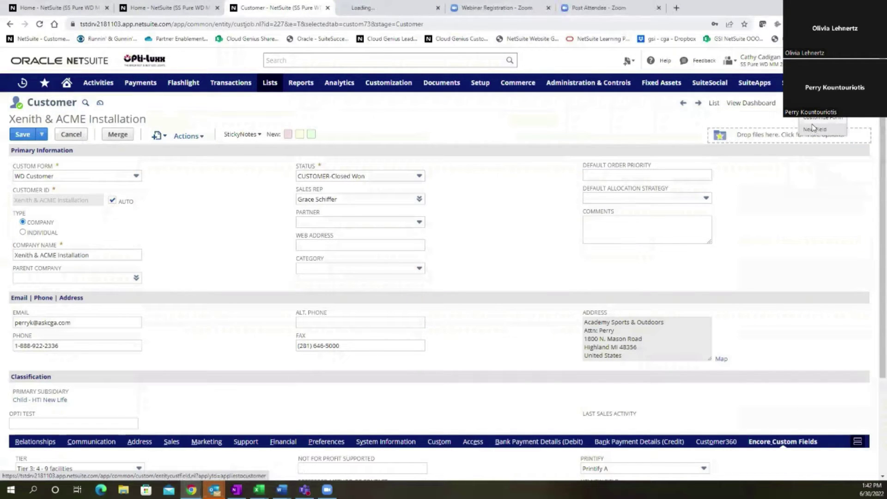
scroll(543, 416, "down", 3)
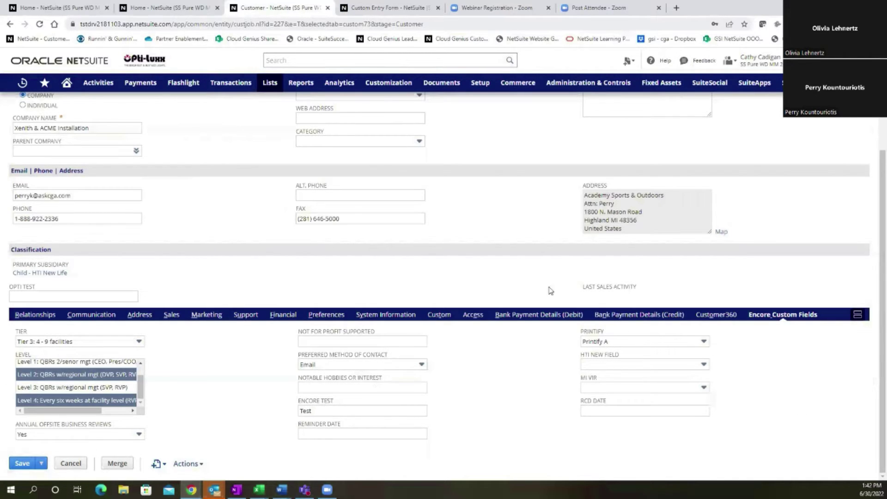
scroll(550, 291, "up", 3)
left_click(379, 8)
Show the entry form's Encore Custom Fields list (Tier, Level, RCD Date)
mouse_move(332, 121)
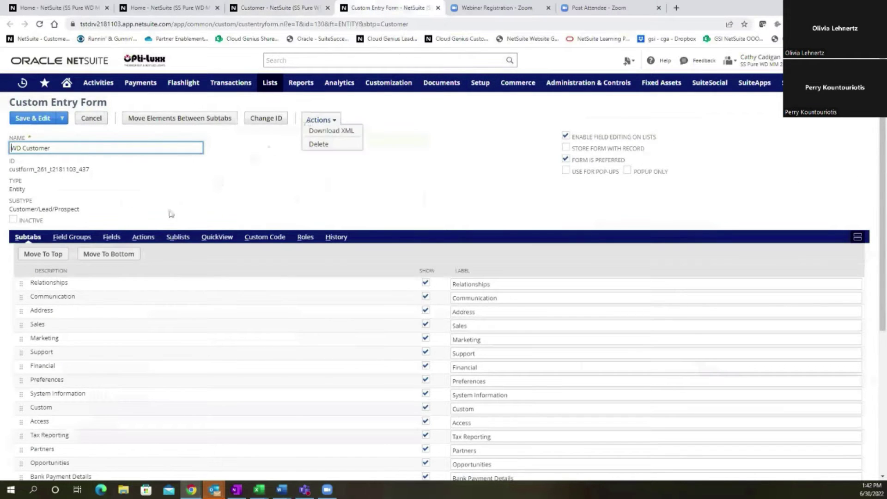
left_click(111, 237)
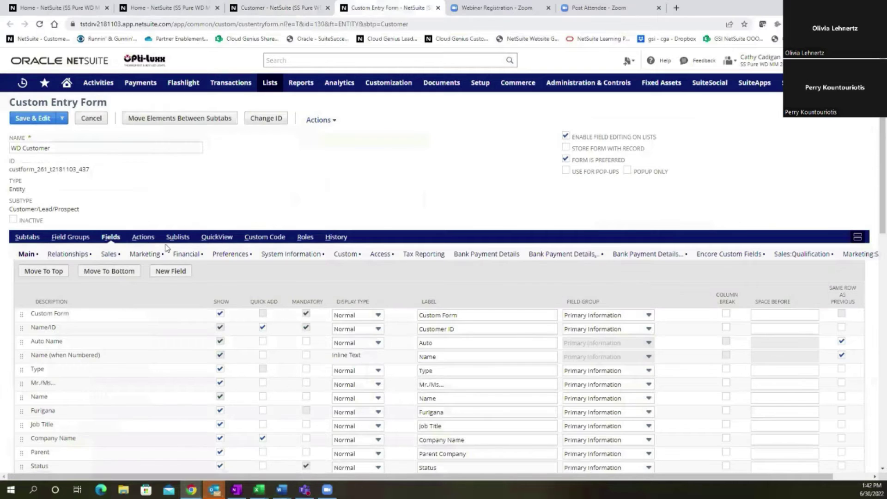
scroll(166, 249, "down", 3)
scroll(167, 248, "up", 1)
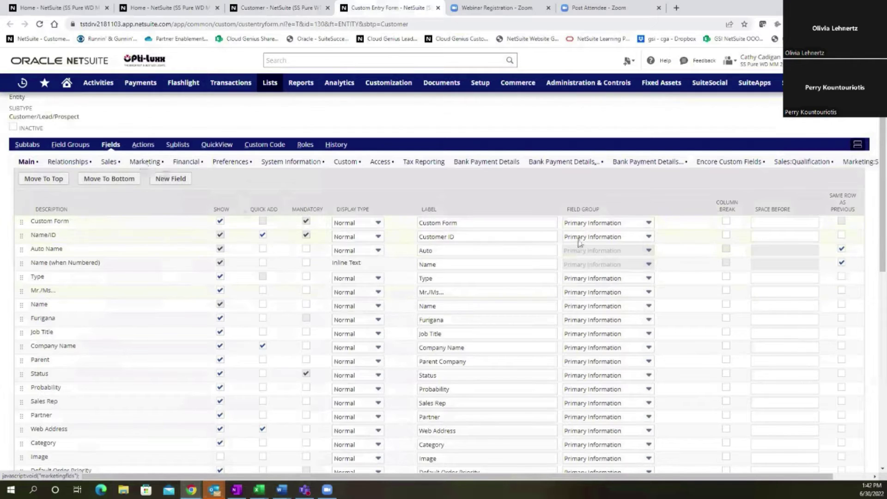
left_click(730, 162)
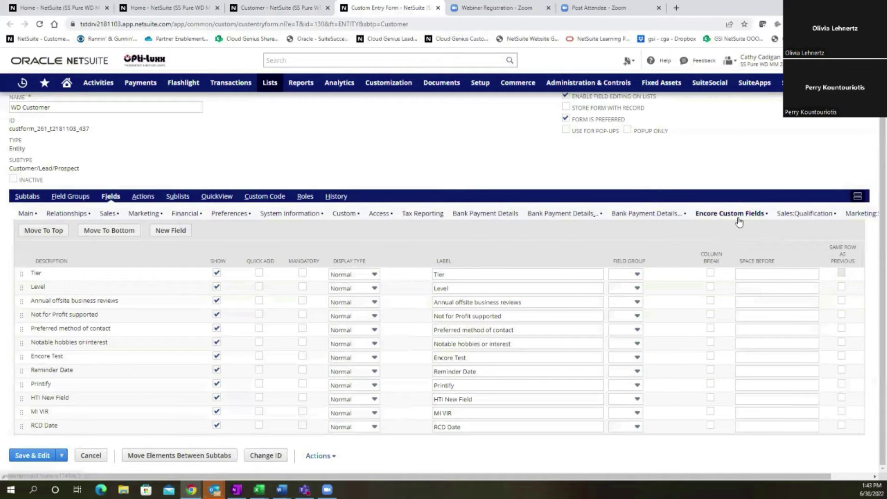
Toggle Mandatory on Tier and Level and back off, then start a New Field
left_click(303, 273)
left_click(302, 288)
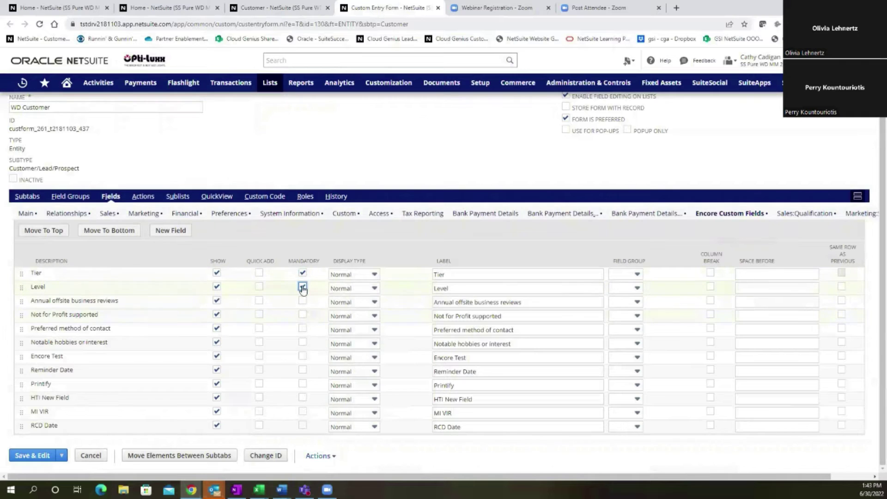
left_click(303, 287)
left_click(303, 273)
left_click(472, 276)
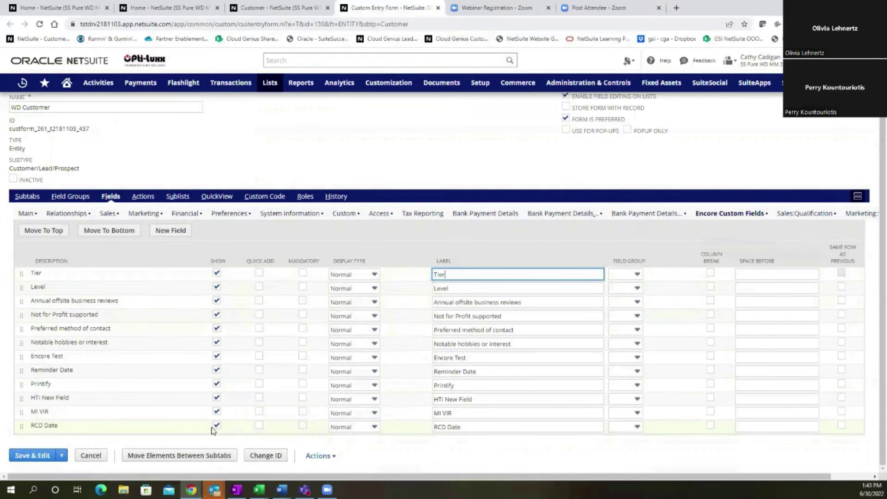
left_click(170, 230)
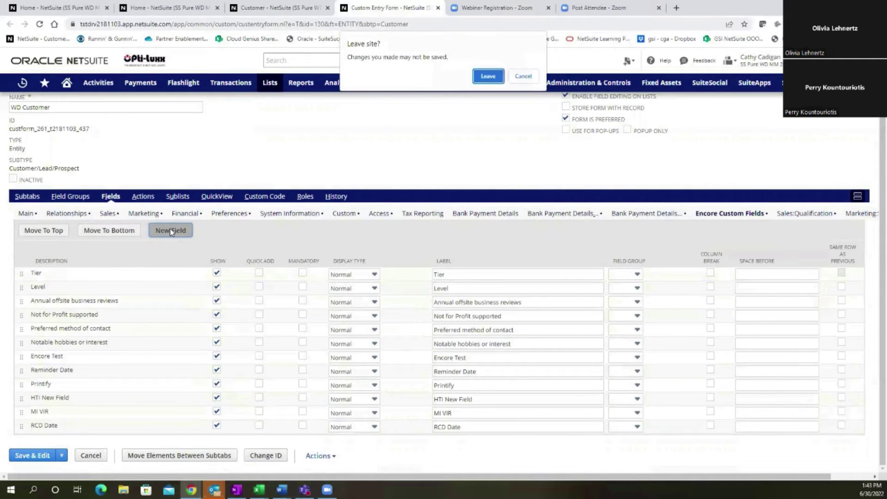
Leave the form unsaved and label the new field 'Demo' with type List/Record
left_click(488, 76)
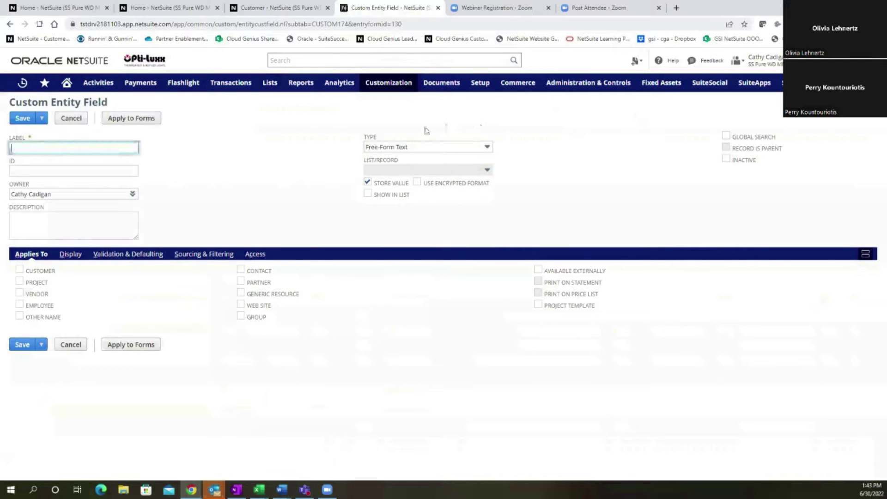
left_click(50, 149)
type("Demo")
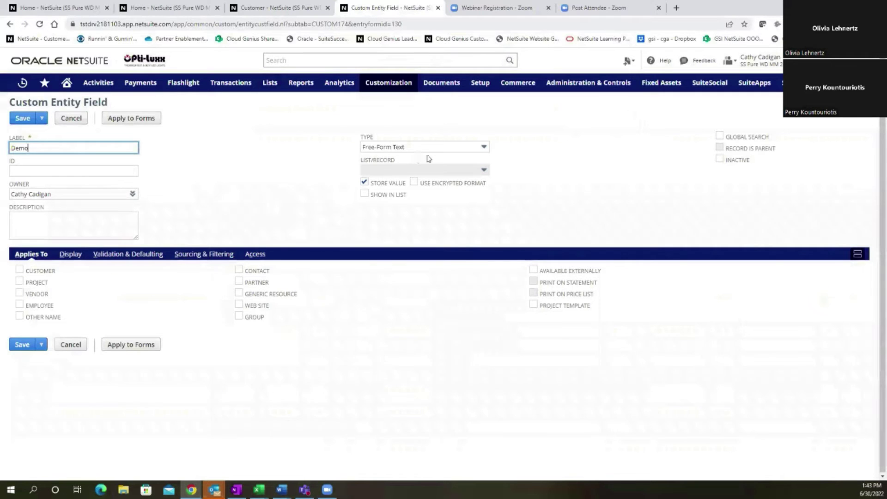
left_click(458, 148)
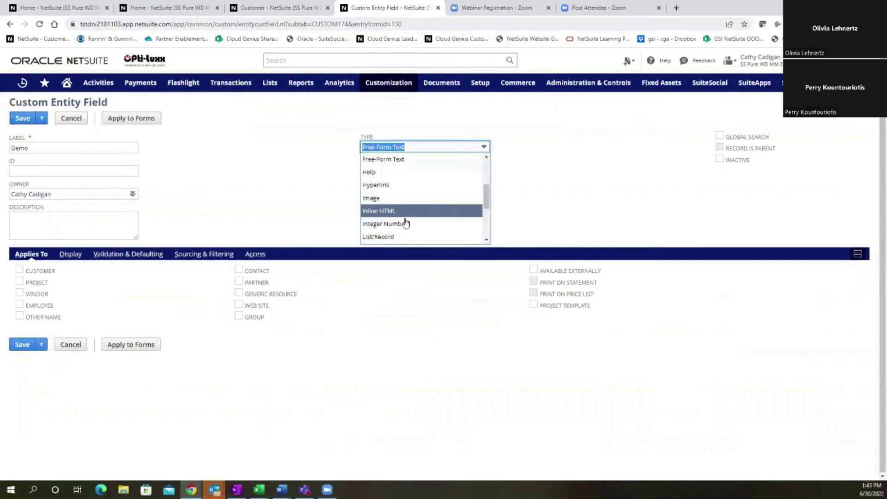
scroll(416, 203, "down", 2)
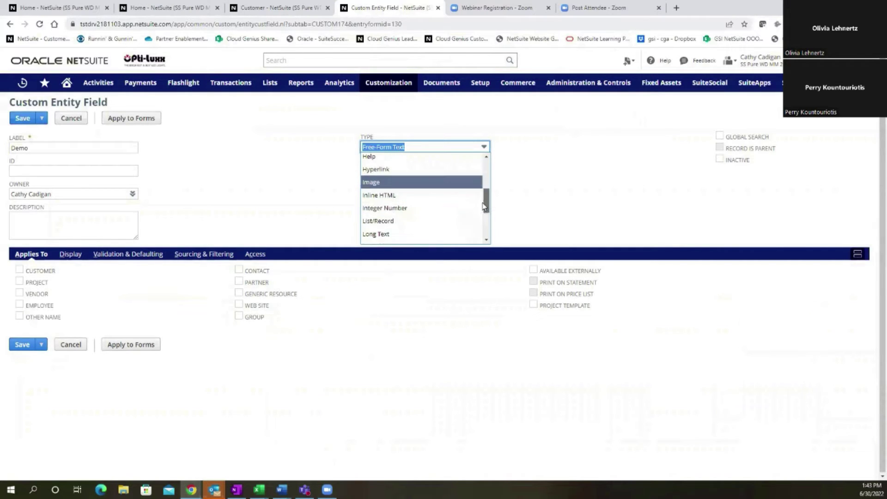
left_click(387, 198)
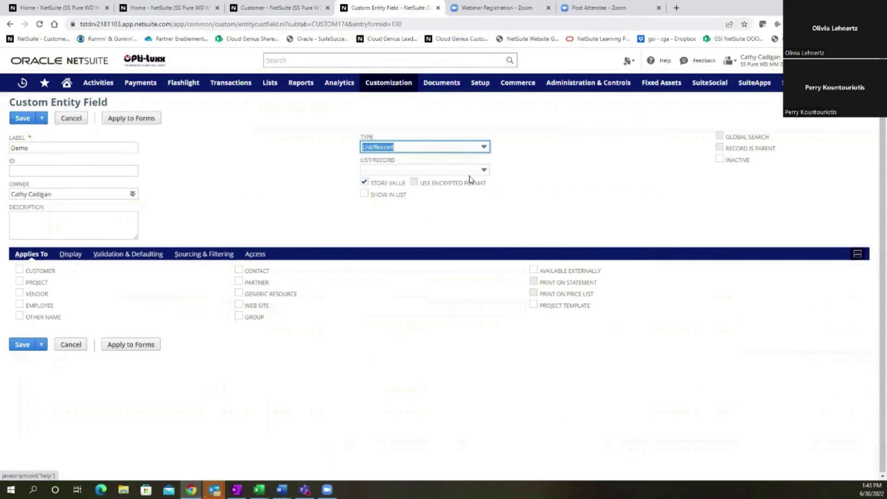
Set the Demo field's List/Record source to Vendor for now
left_click(484, 170)
scroll(422, 211, "down", 2)
scroll(422, 212, "down", 10)
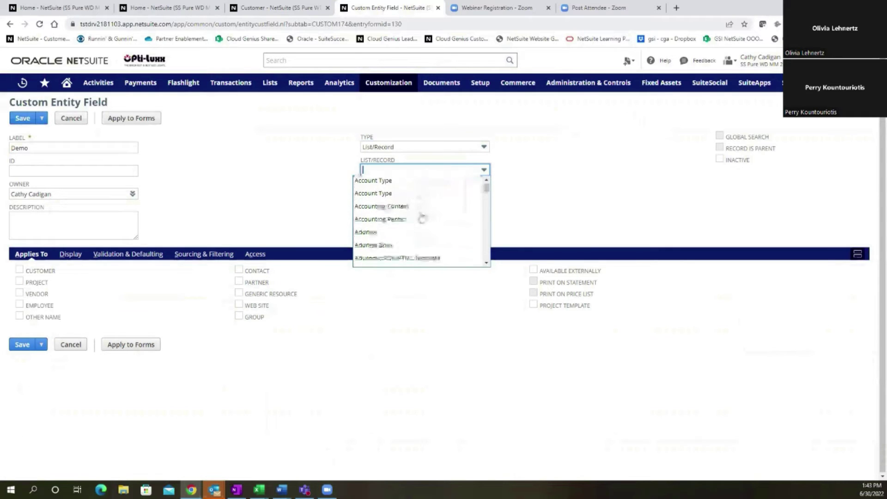
scroll(422, 216, "up", 12)
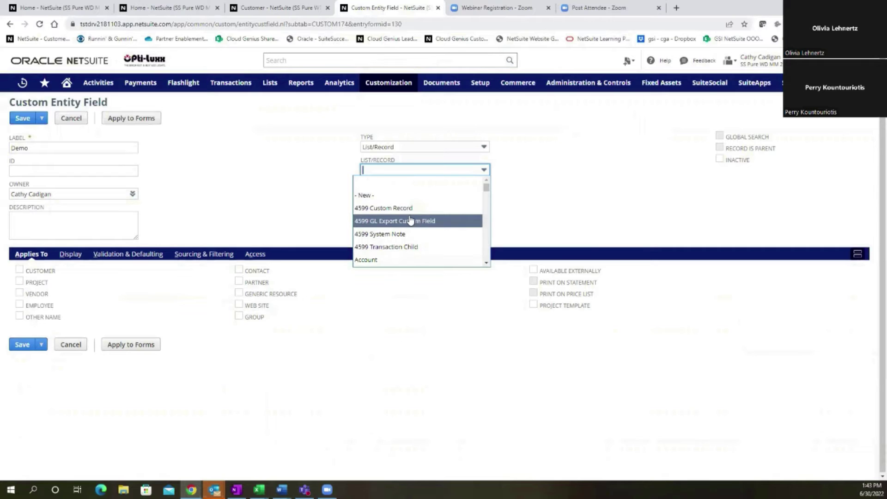
type("Vendor")
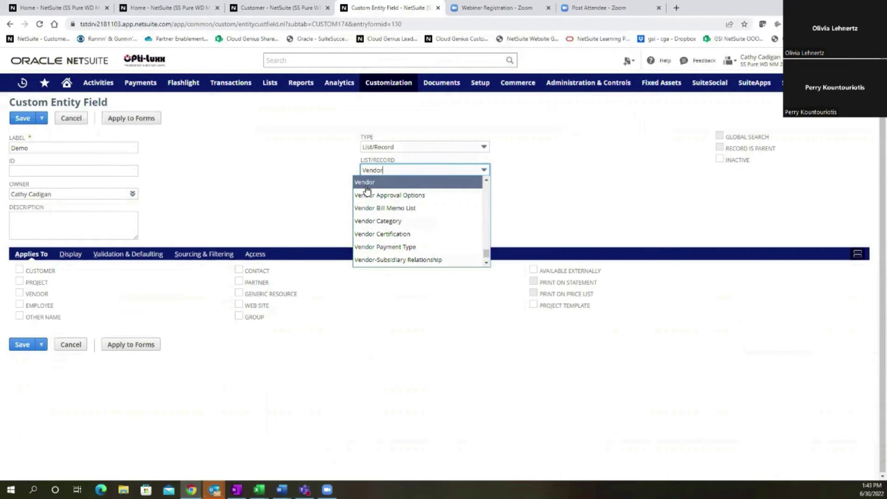
left_click(322, 180)
left_click(392, 172)
left_click(484, 170)
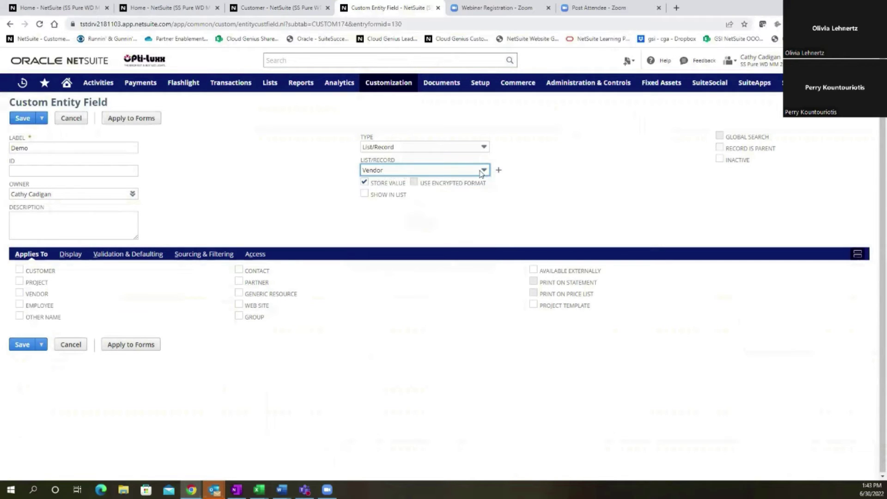
Create a new custom list for the field named 'Demo List Recerd'
left_click(498, 170)
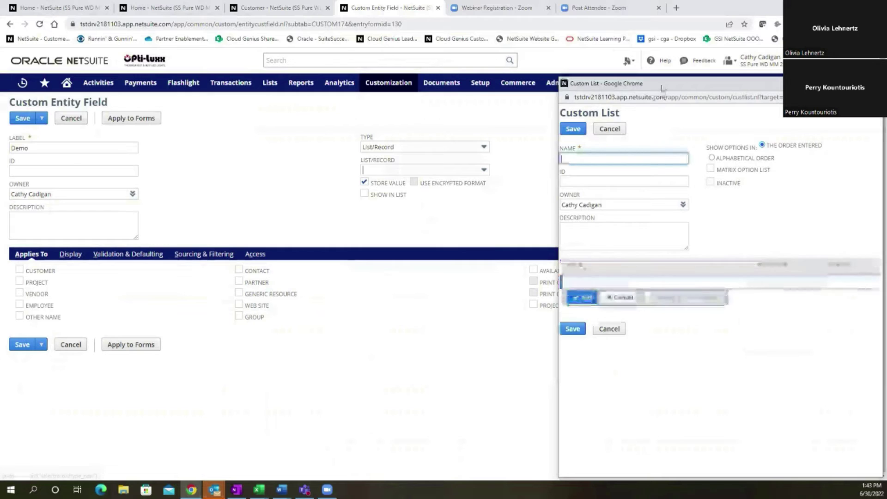
left_click_drag(660, 85, 357, 74)
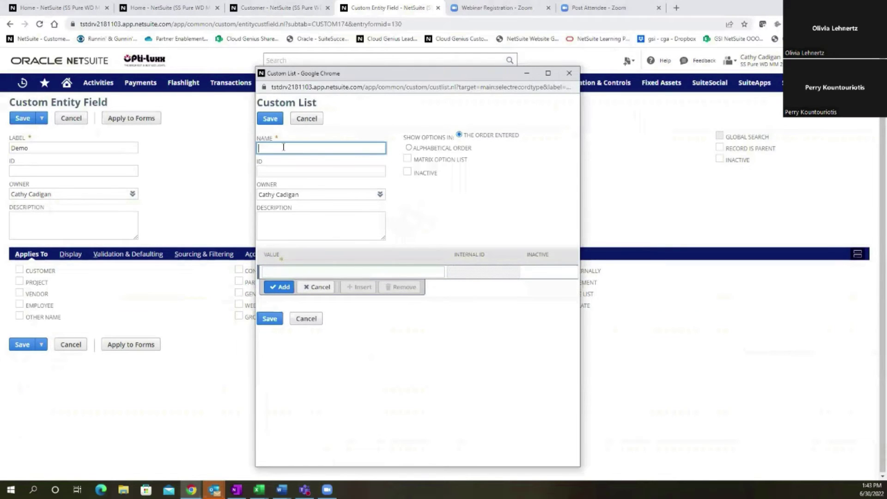
left_click(334, 148)
type("De")
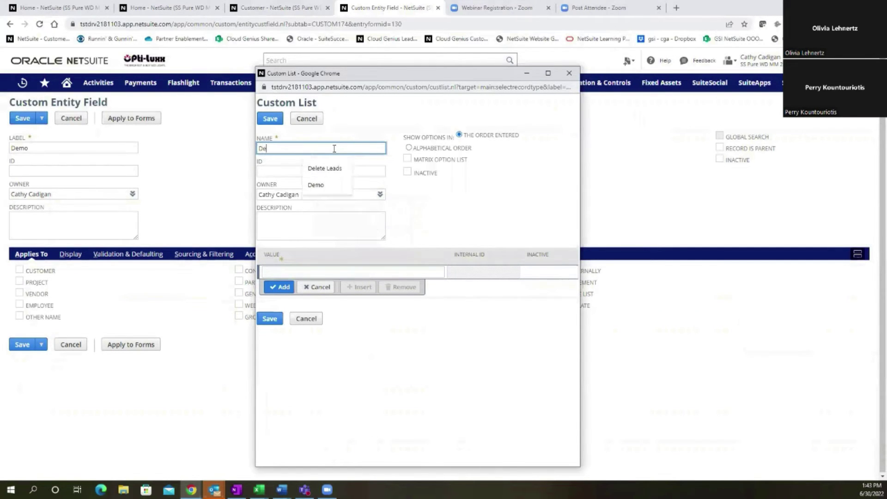
type("mo List Rece")
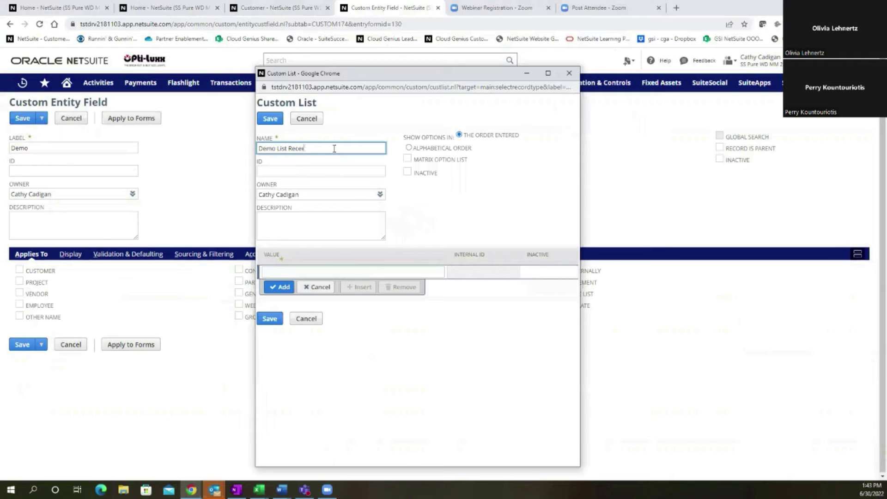
key("BackSpace")
type("ord")
Add the values A, B and C to the list and save it
left_click(312, 272)
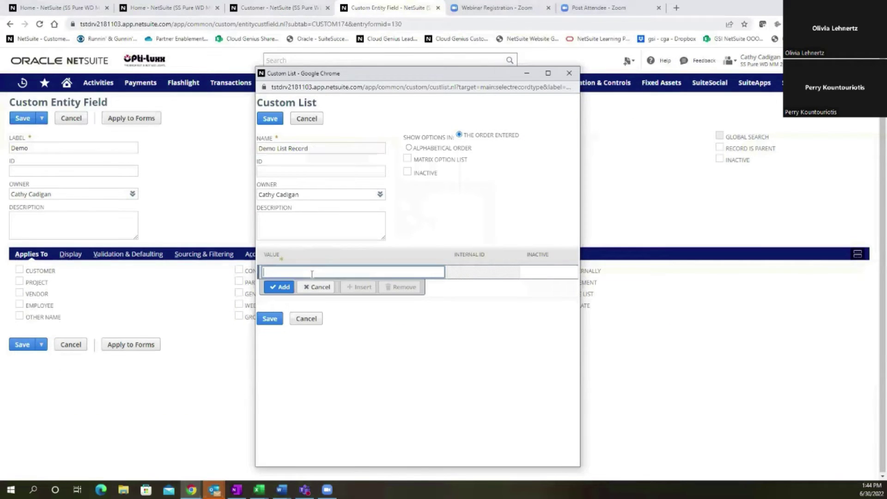
type("A")
left_click(283, 286)
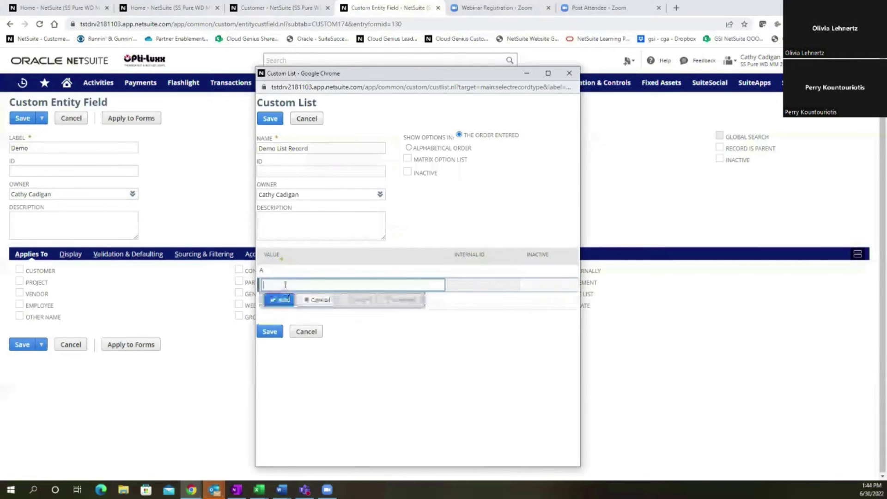
left_click(286, 300)
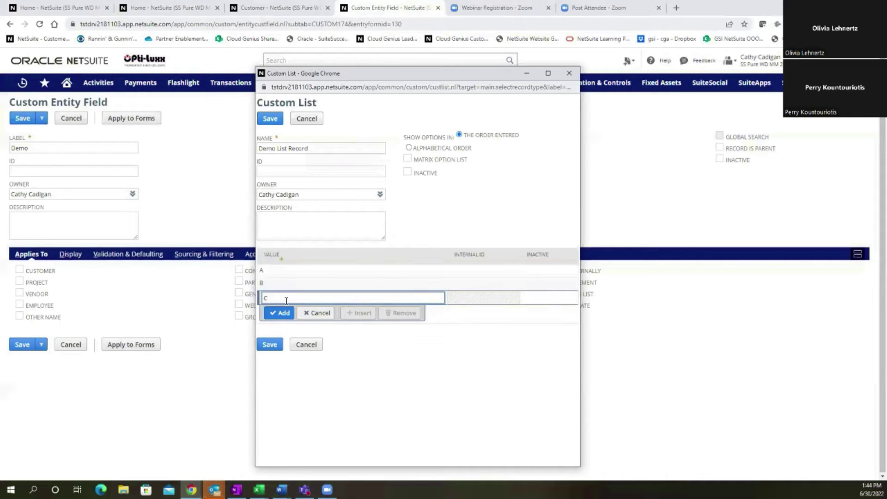
left_click(283, 313)
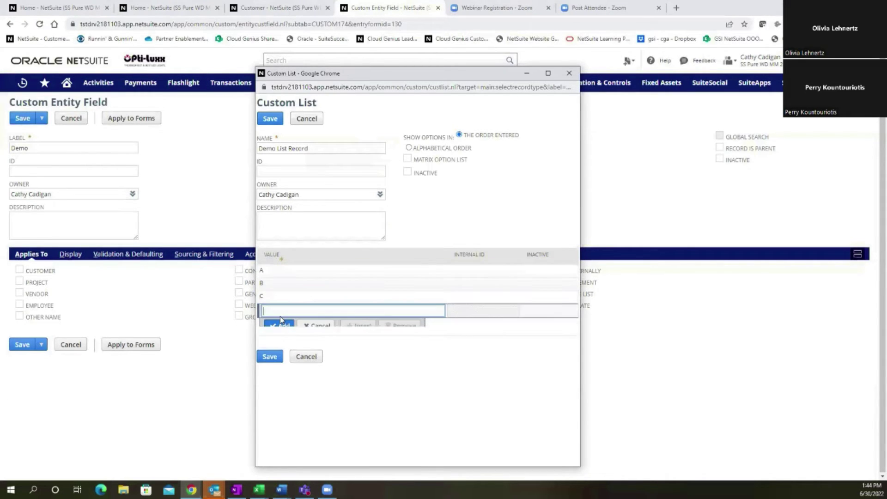
left_click(267, 118)
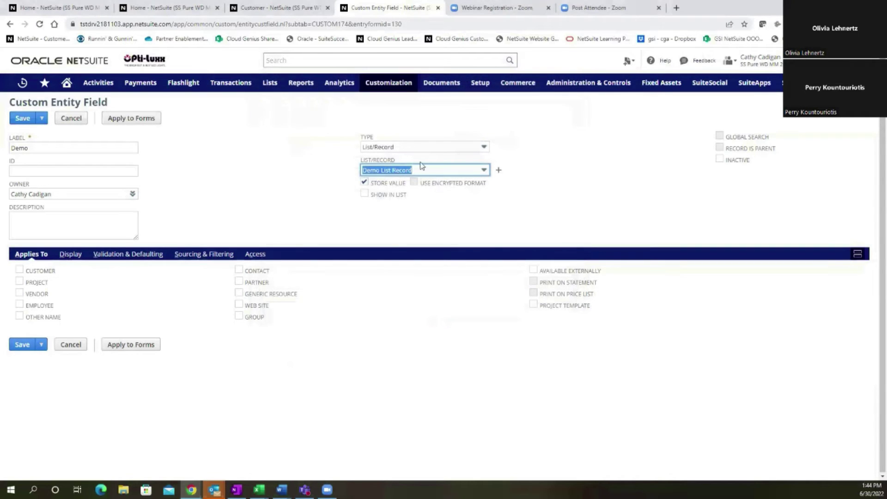
Apply the Demo field to Customer, place it on the Encore Custom Fields subtab, and save
left_click(28, 146)
left_click(19, 272)
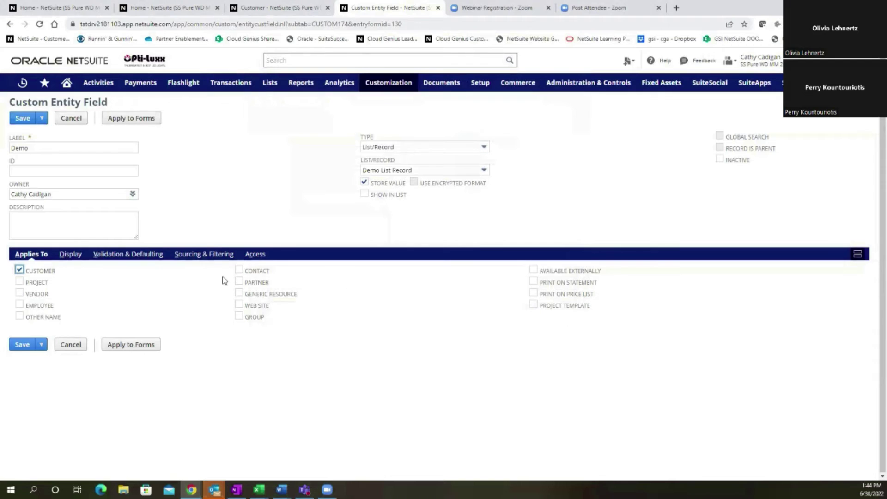
left_click(72, 256)
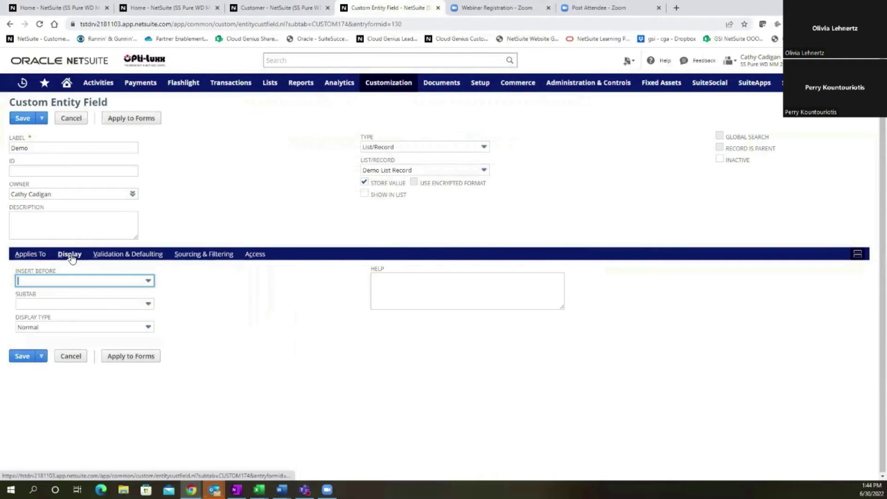
left_click(48, 305)
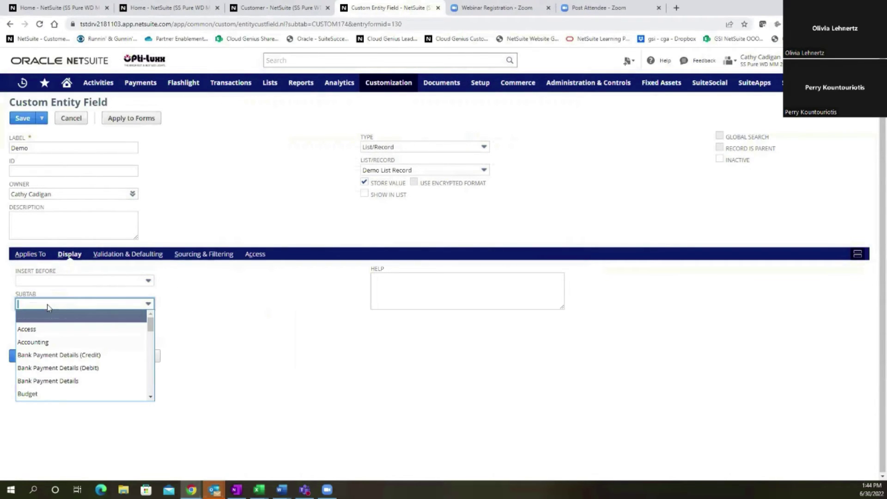
type("e Custom Fields")
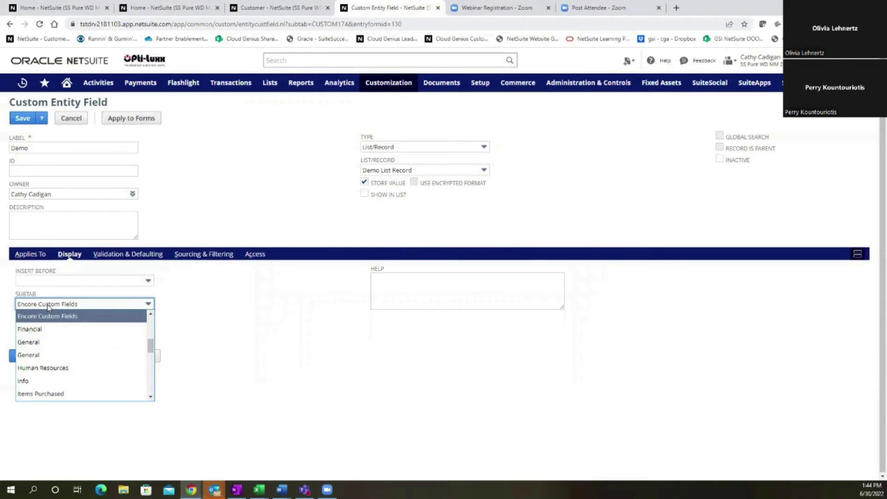
key("Tab")
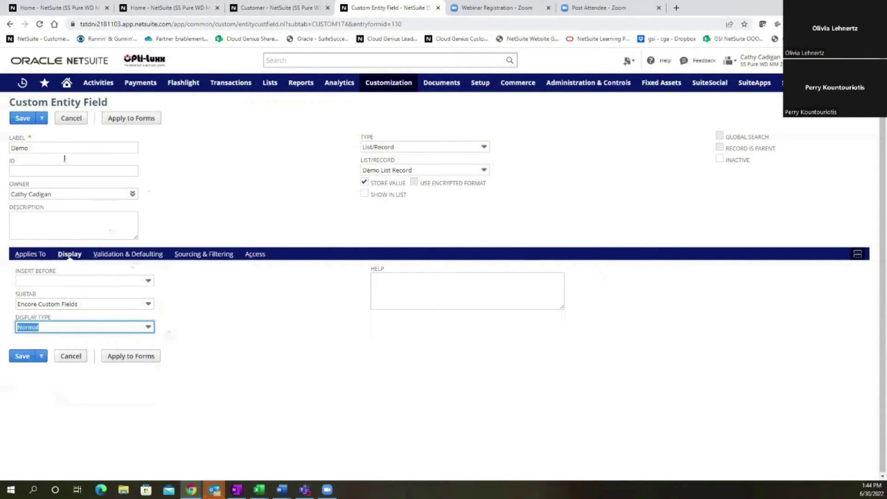
left_click(23, 119)
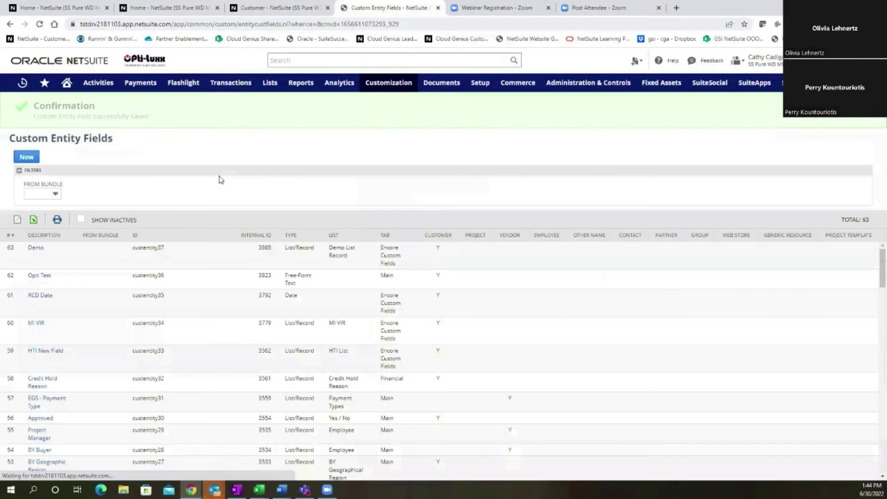
Return to the customer record and reload it to pick up the new field
left_click(277, 8)
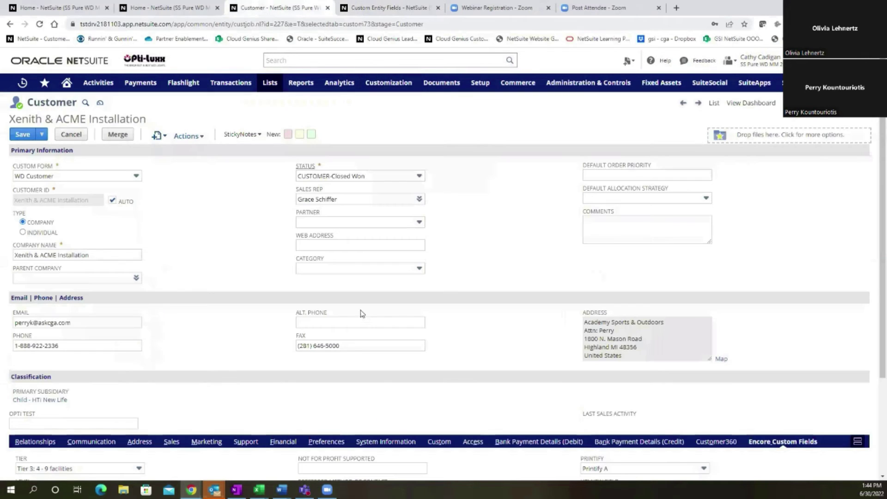
scroll(355, 306, "down", 5)
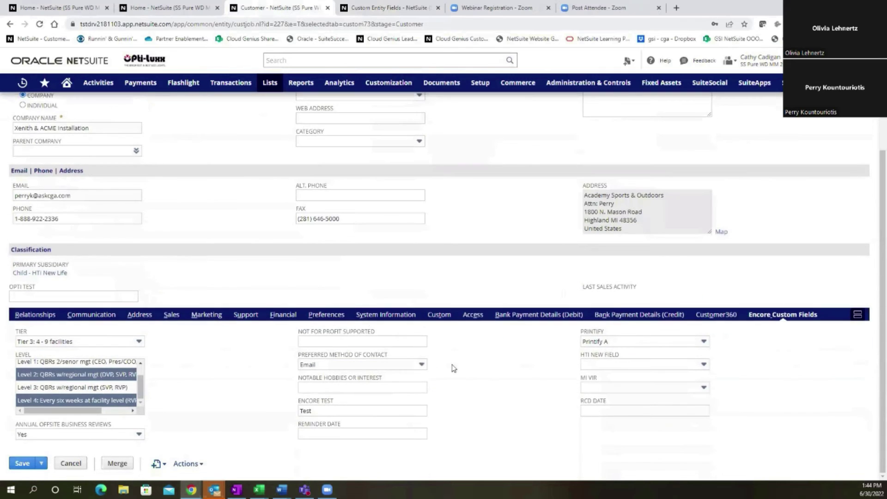
scroll(169, 183, "up", 3)
scroll(169, 184, "up", 2)
key("F5")
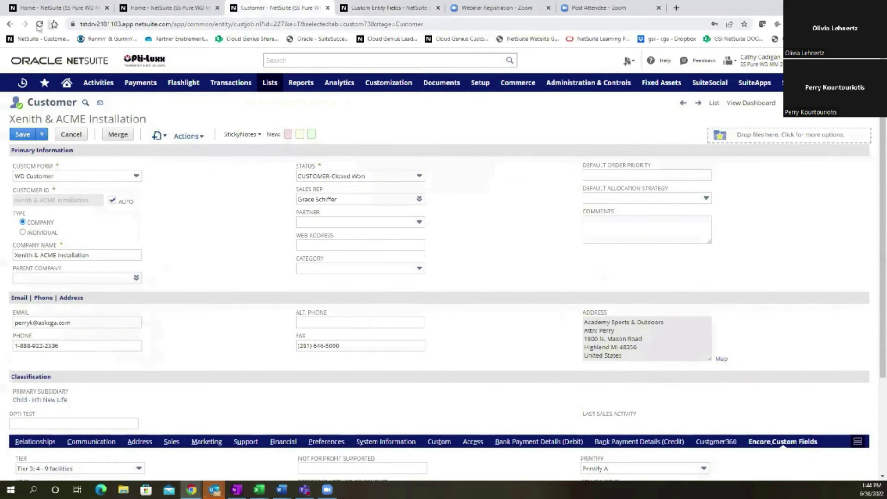
left_click(486, 76)
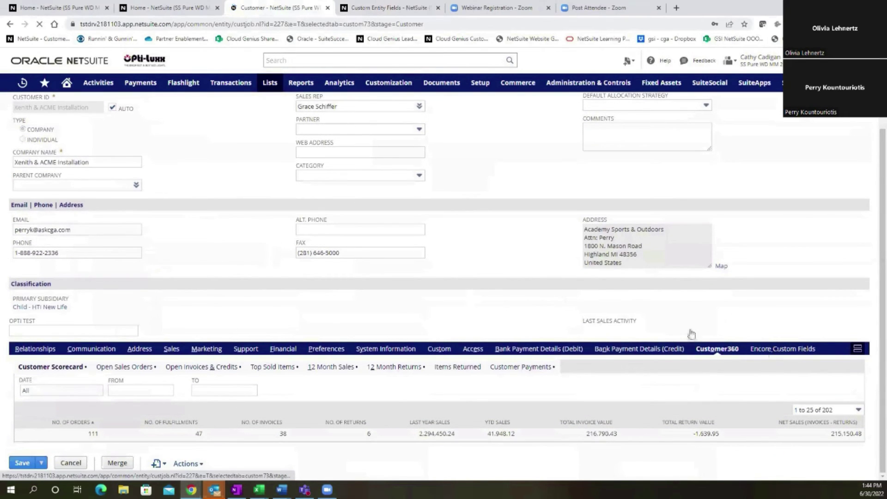
Show the Encore Custom Fields section and expand the Demo field's A, B, C choices
left_click(774, 354)
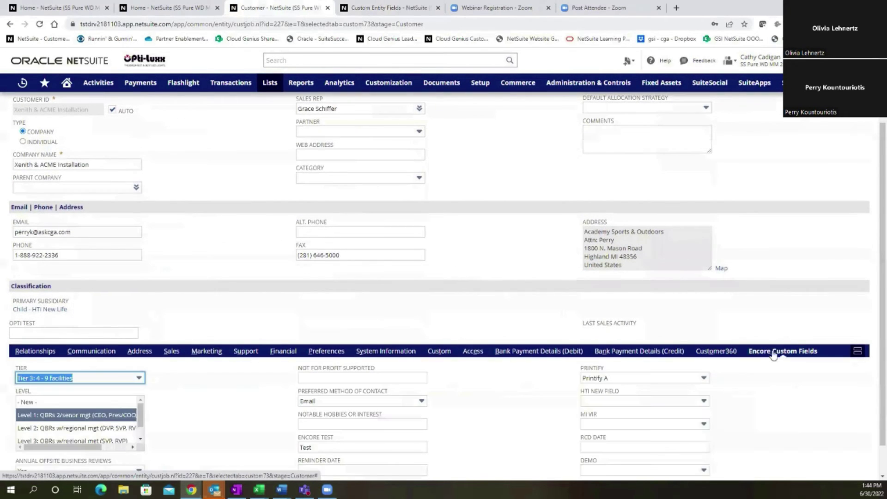
scroll(438, 261, "down", 2)
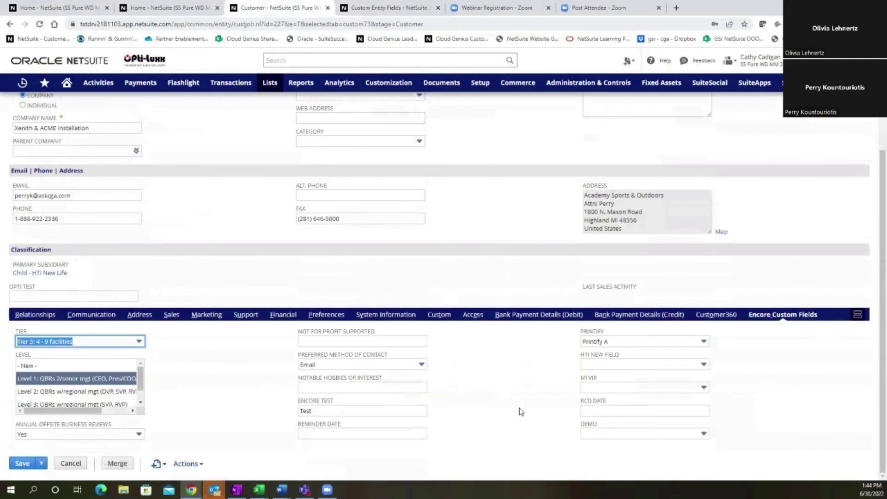
left_click(681, 437)
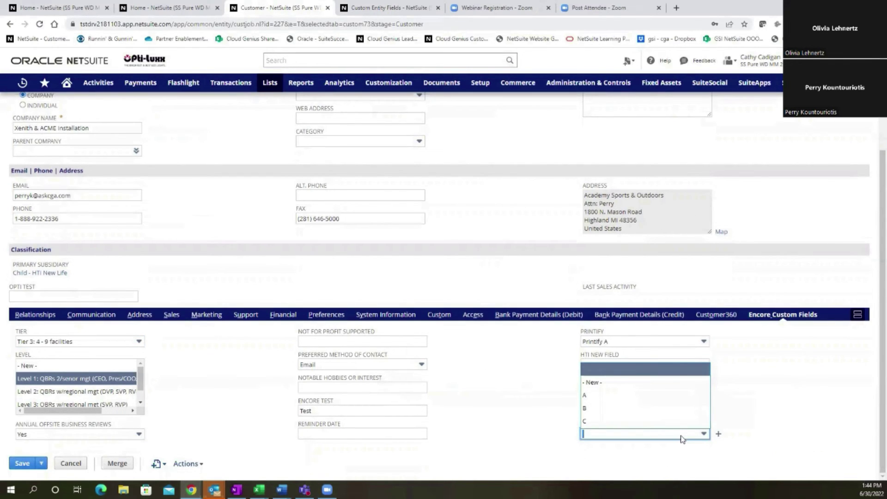
Add D as a new Demo list value, then set the customer's Demo field to A
left_click(610, 387)
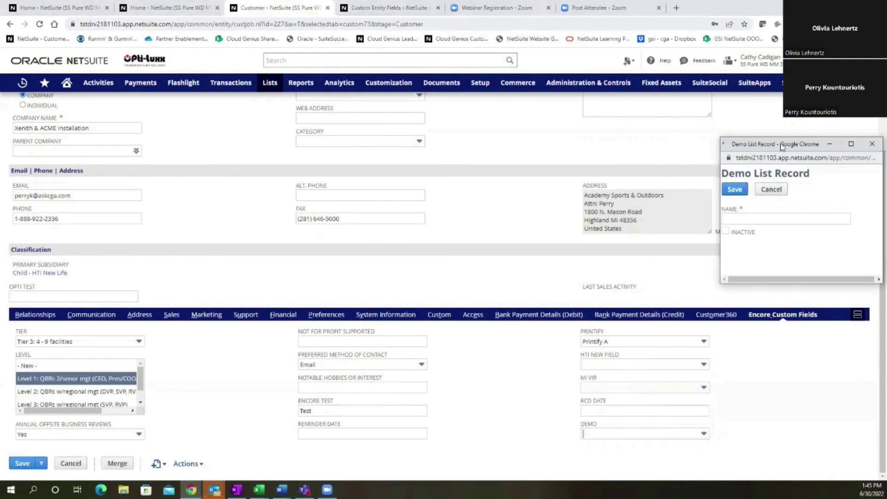
left_click_drag(782, 147, 645, 133)
left_click(645, 206)
type("D")
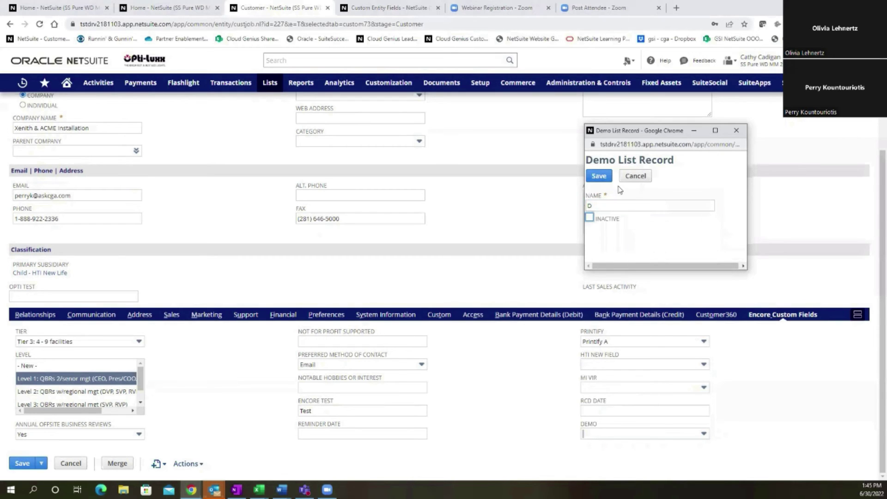
left_click(600, 176)
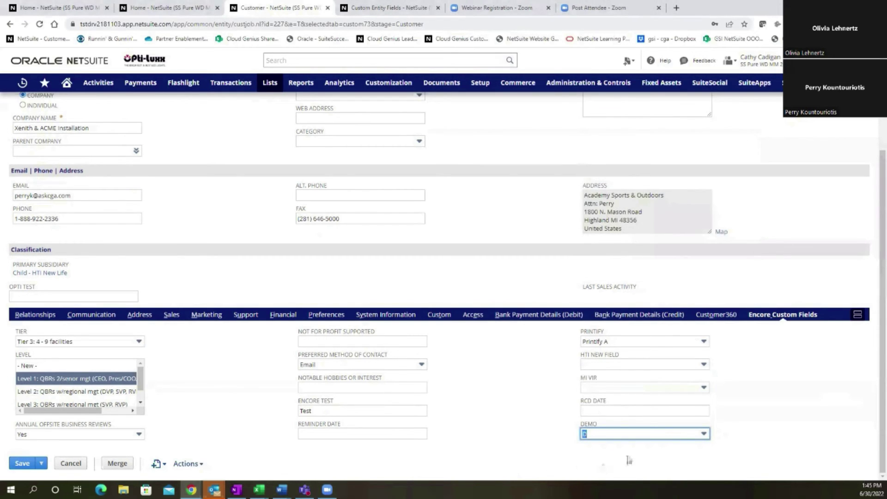
left_click(680, 435)
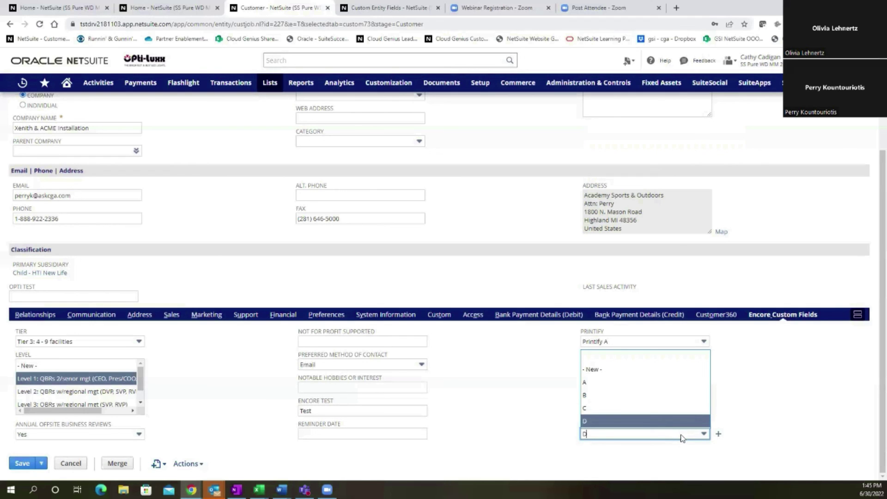
left_click(610, 384)
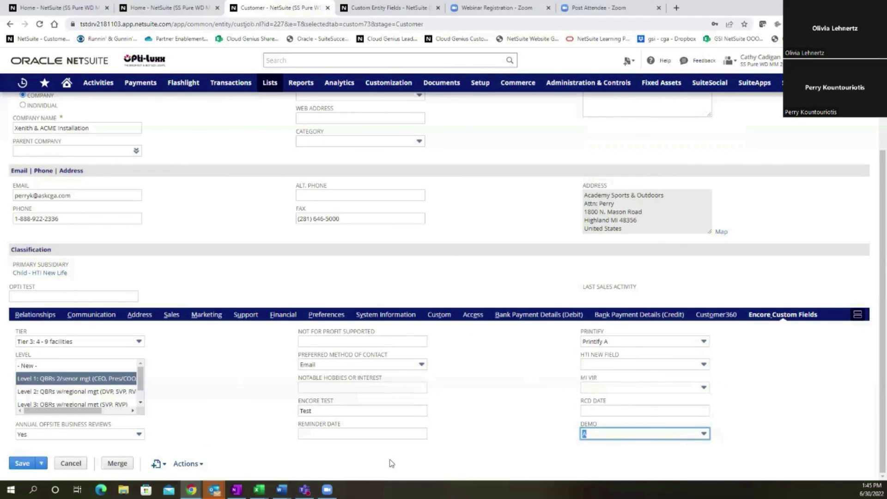